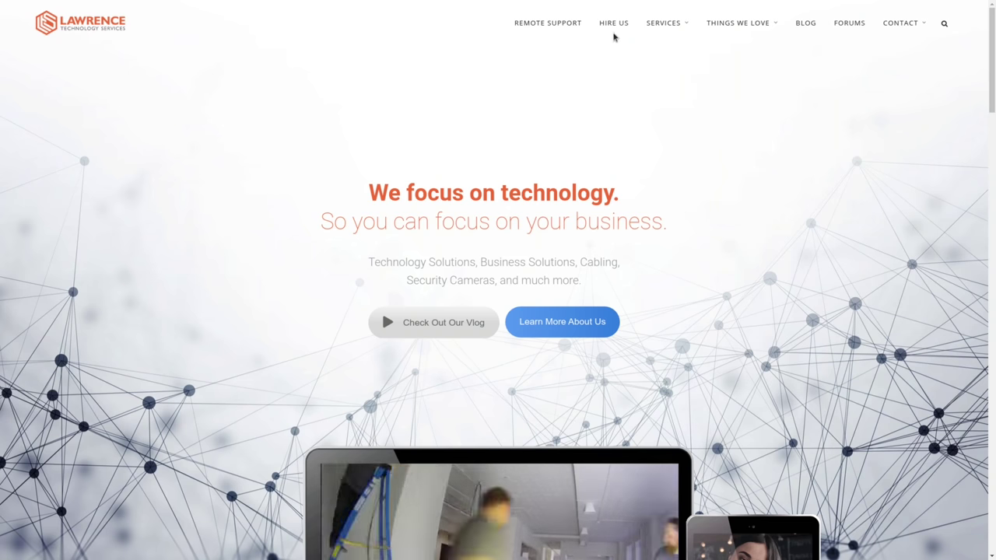
# Step: Open the Hire Us page and scroll down to its hourly rates and consulting details
pyautogui.click(613, 22)
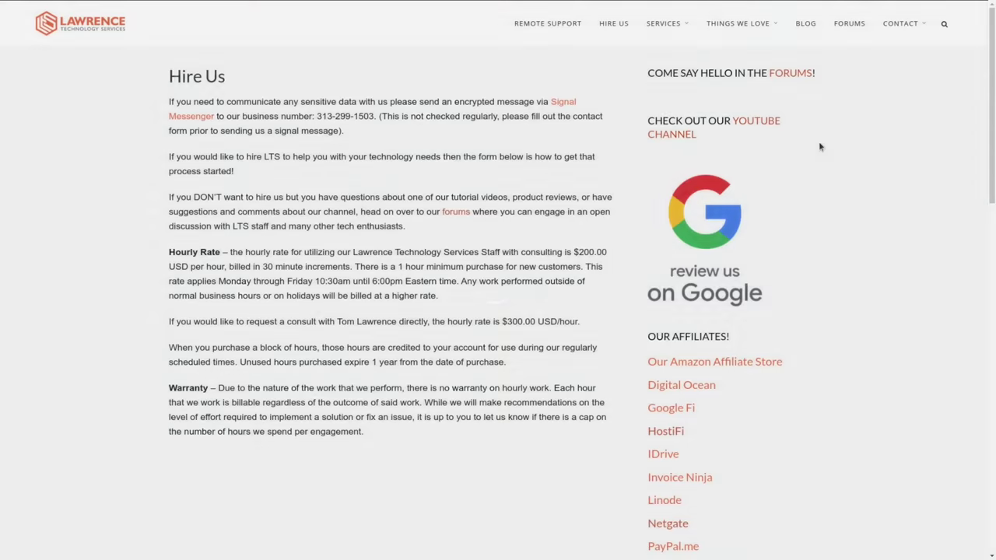
pyautogui.scroll(-2, 452, 220)
pyautogui.scroll(-4, 452, 220)
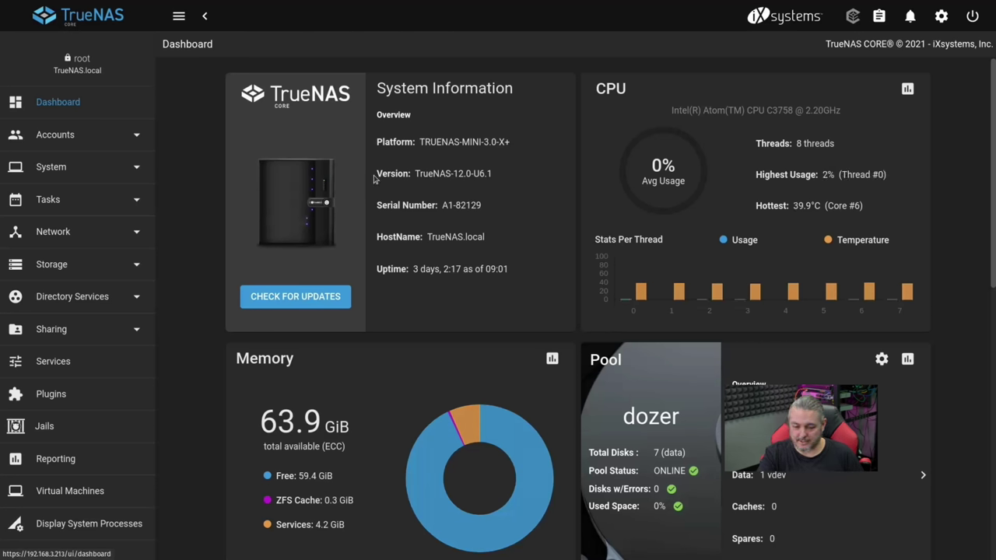
# Step: Point out the TrueNAS-12.0-U6.1 version, then view the dozer pool under Storage > Pools
pyautogui.moveTo(376, 175); pyautogui.dragTo(490, 173)
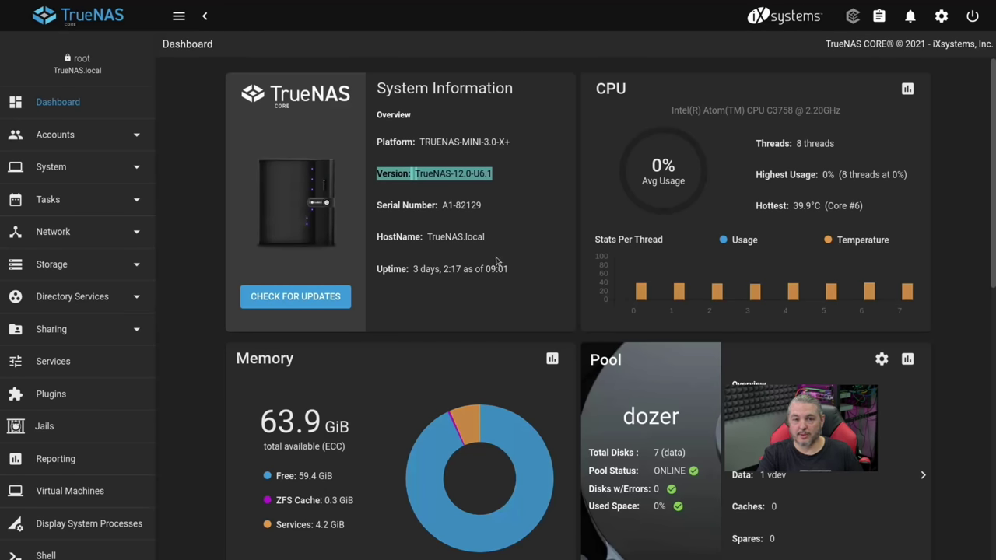
pyautogui.scroll(-2, 295, 303)
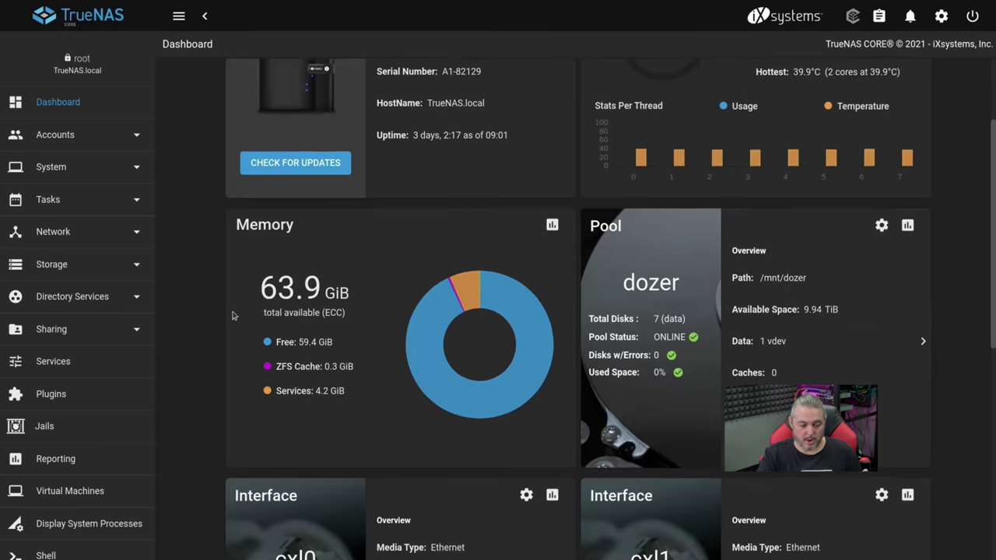
pyautogui.click(78, 268)
pyautogui.click(48, 296)
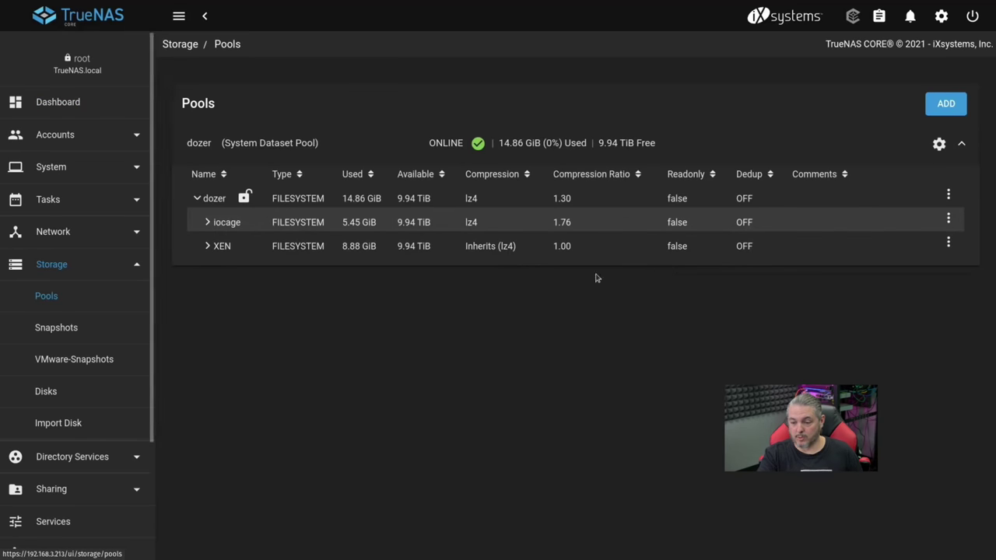
# Step: Add a dataset named 's3_For_Synology' under the dozer pool
pyautogui.click(948, 196)
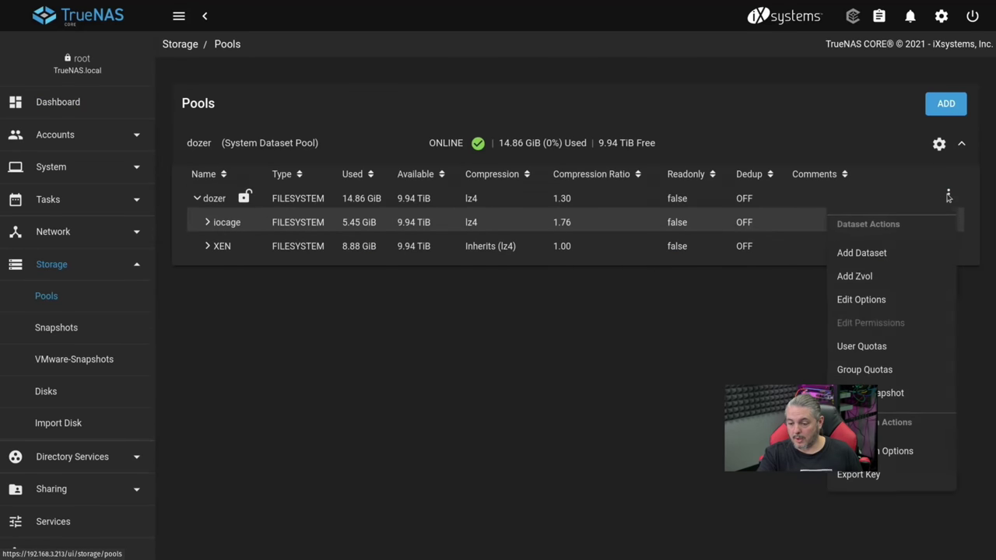
pyautogui.click(876, 256)
pyautogui.click(336, 108)
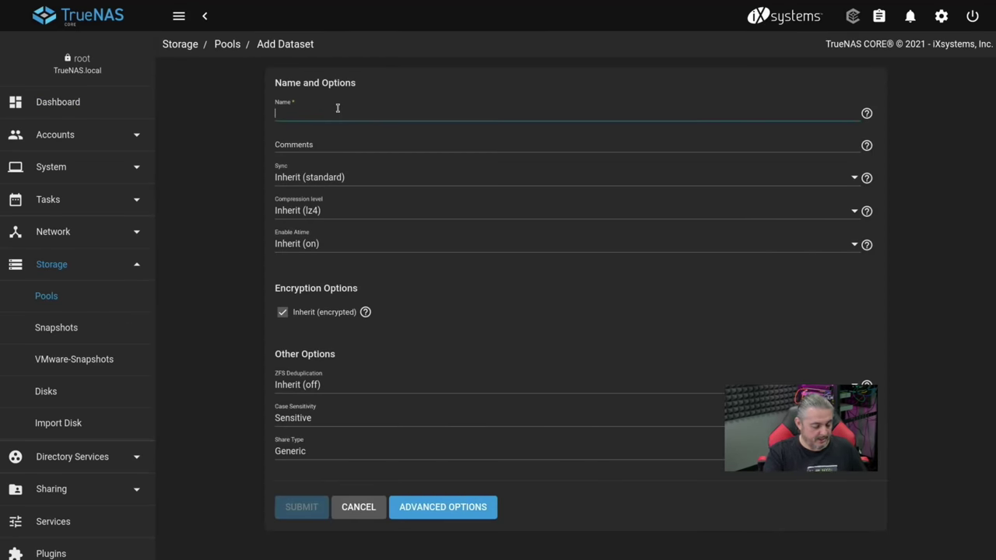
pyautogui.write('s3_')
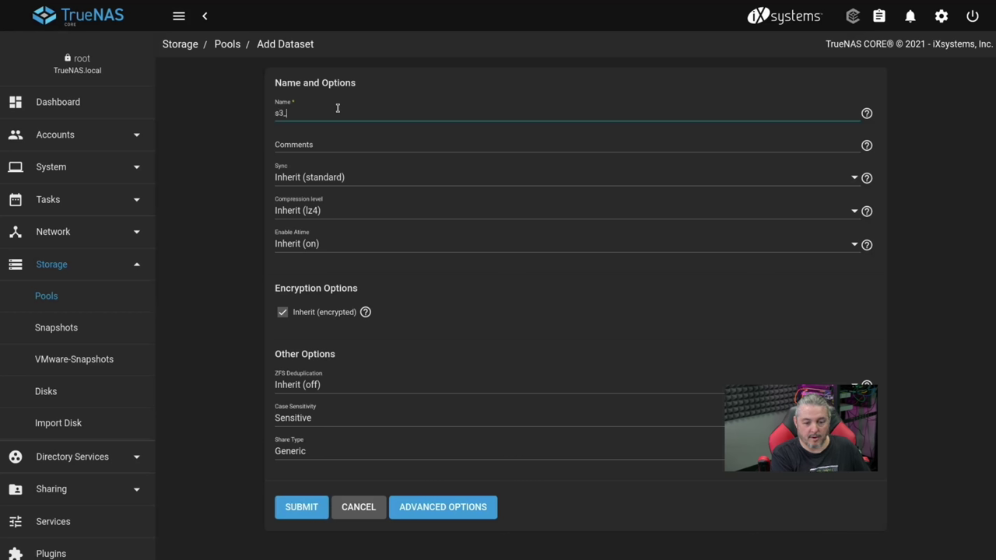
pyautogui.write('For_S')
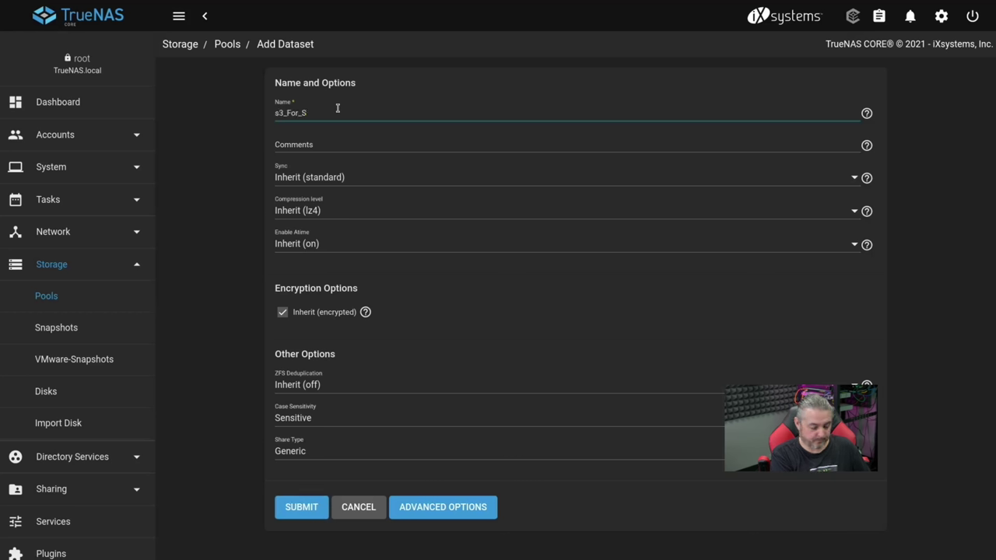
pyautogui.write('ynolog')
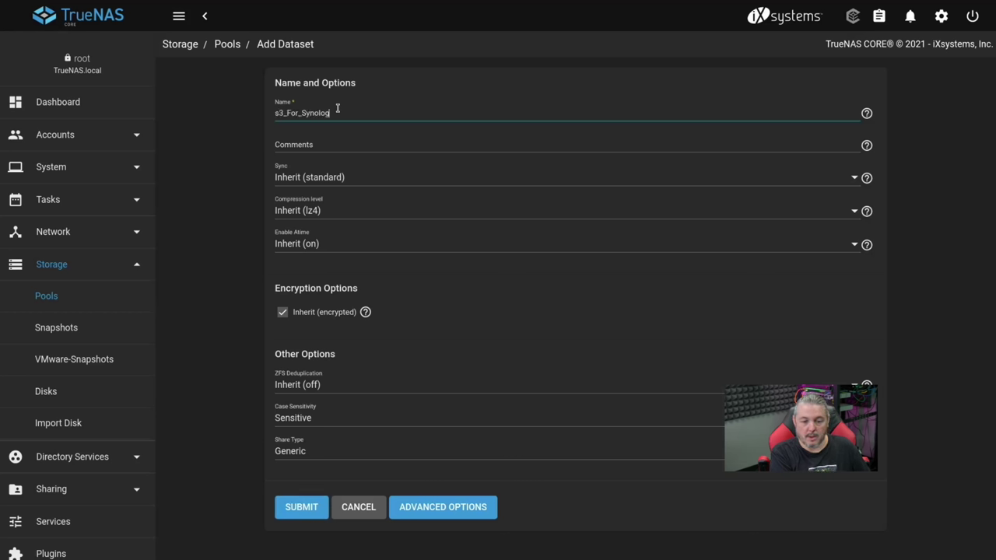
pyautogui.write('y')
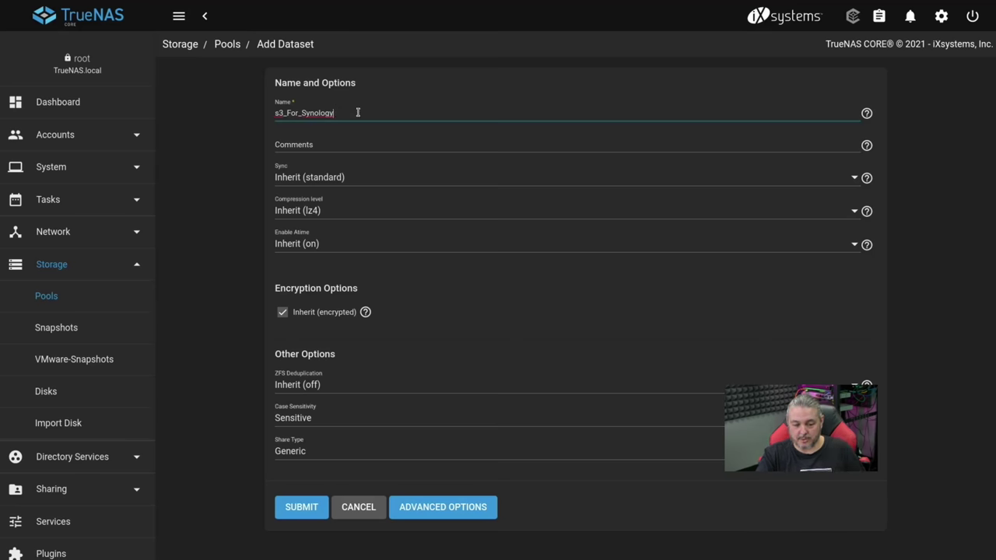
pyautogui.moveTo(355, 109); pyautogui.dragTo(210, 100)
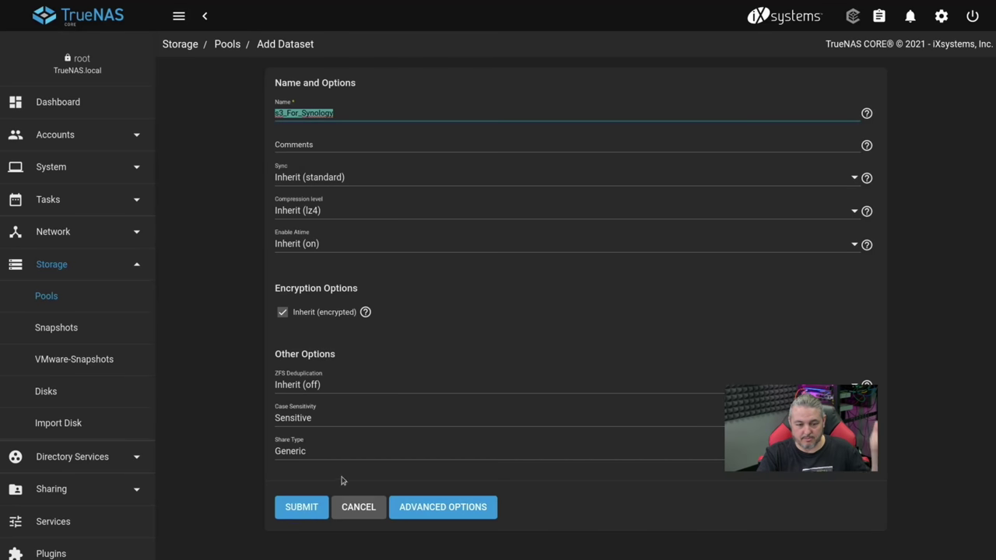
pyautogui.click(298, 518)
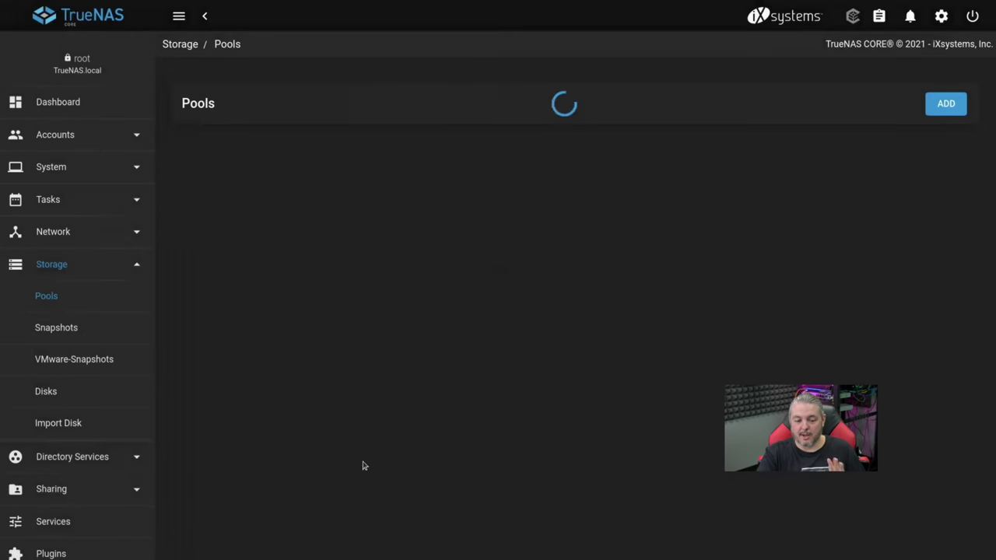
pyautogui.scroll(-2, 127, 376)
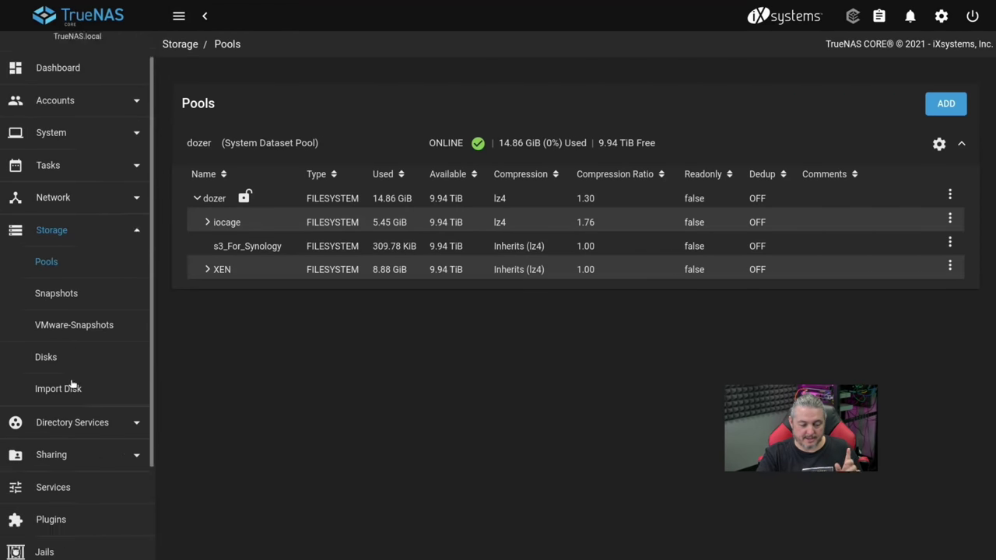
# Step: In the S3 service settings, replace the access key and secret key with new values
pyautogui.click(67, 420)
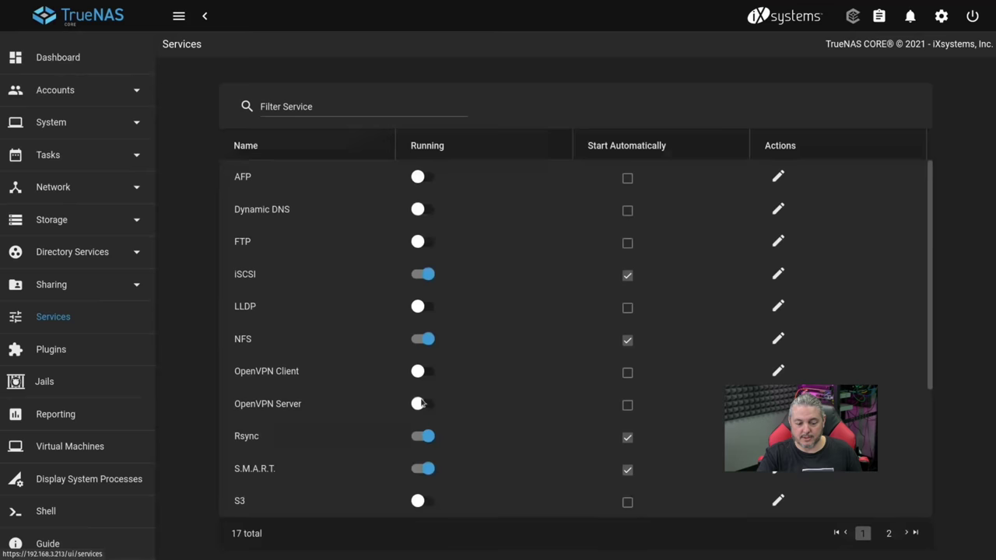
pyautogui.scroll(-4, 391, 324)
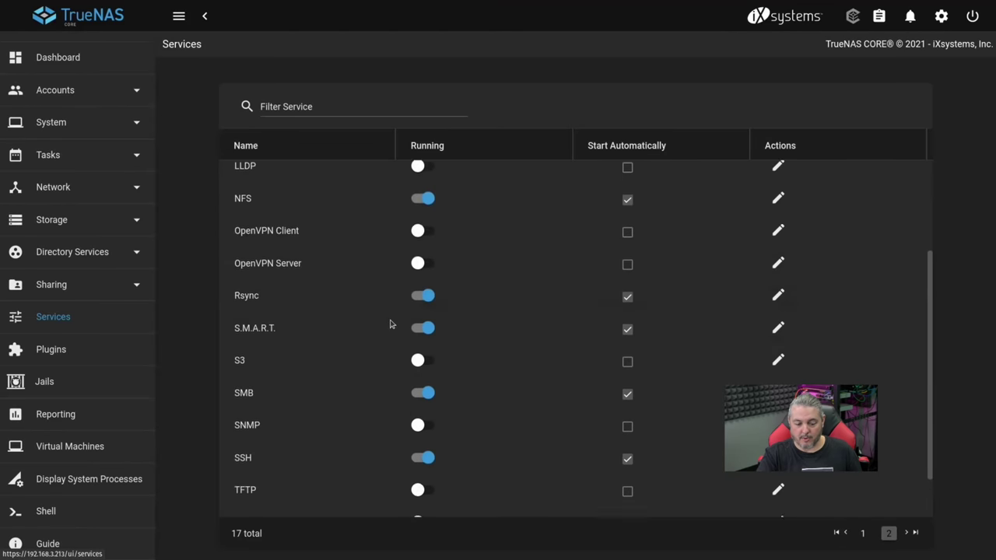
pyautogui.click(778, 336)
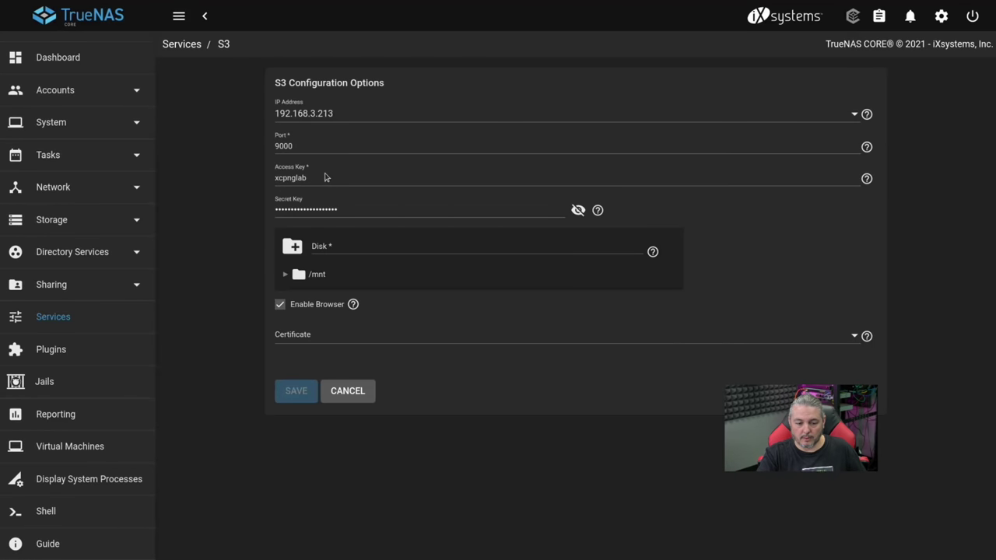
pyautogui.doubleClick(303, 179)
pyautogui.write('sy')
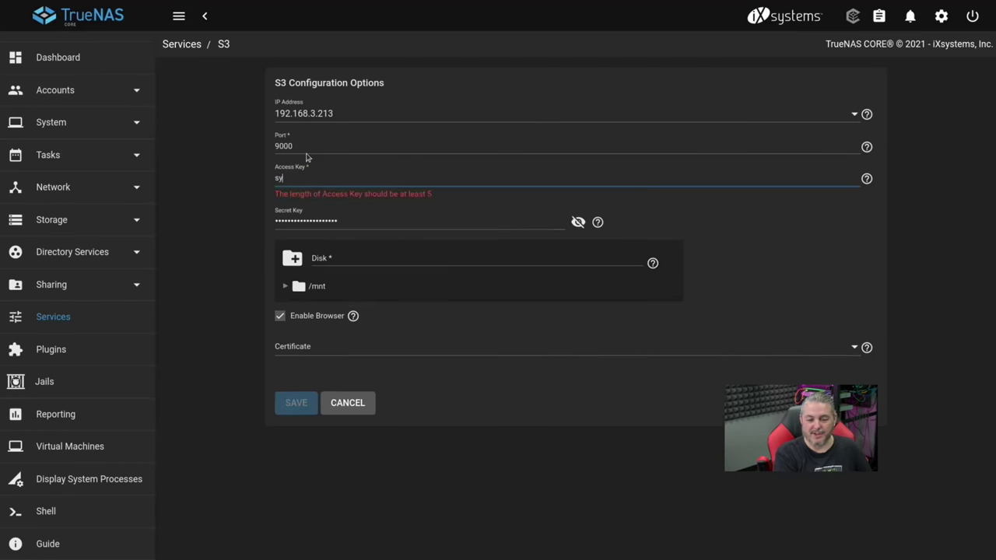
pyautogui.write('nology')
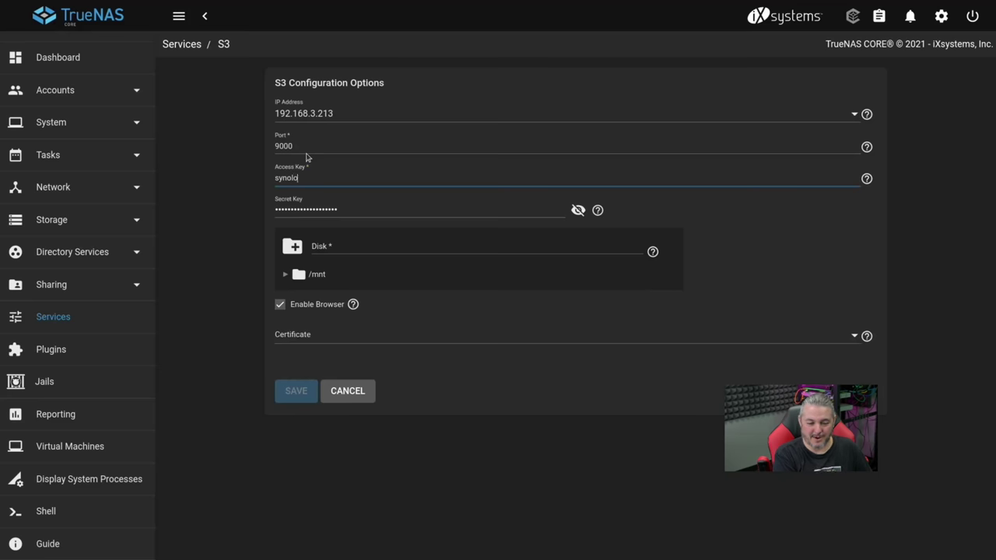
pyautogui.press('Tab')
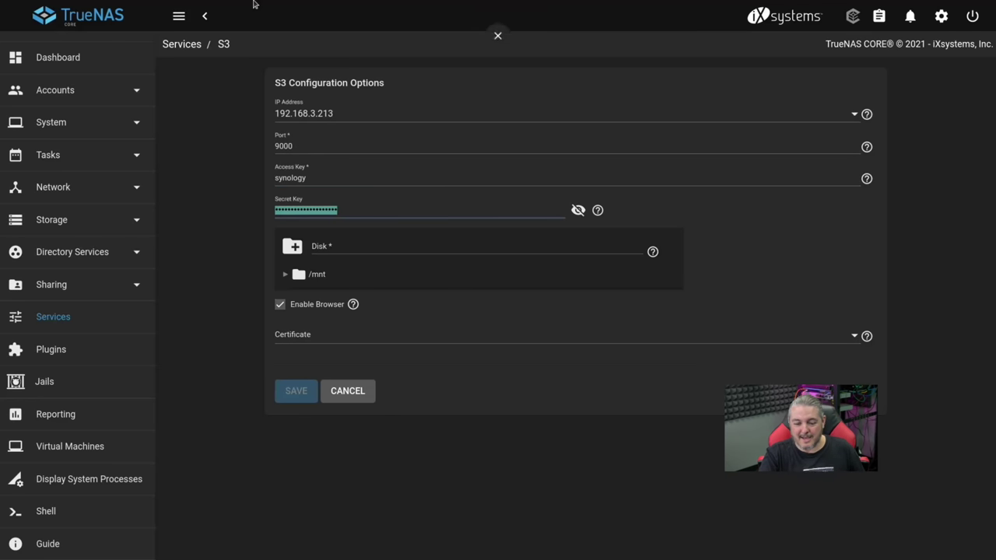
pyautogui.write('s')
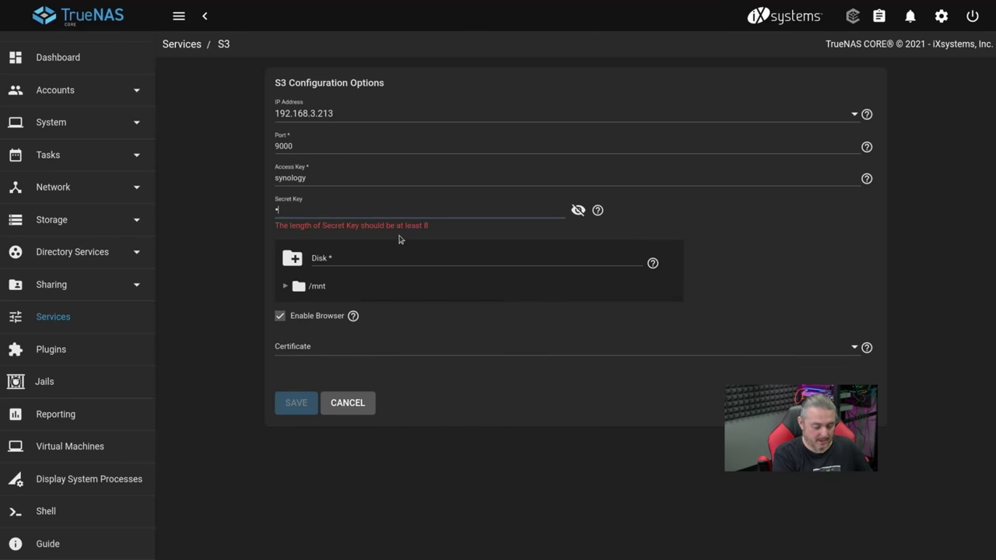
pyautogui.write('ynology12')
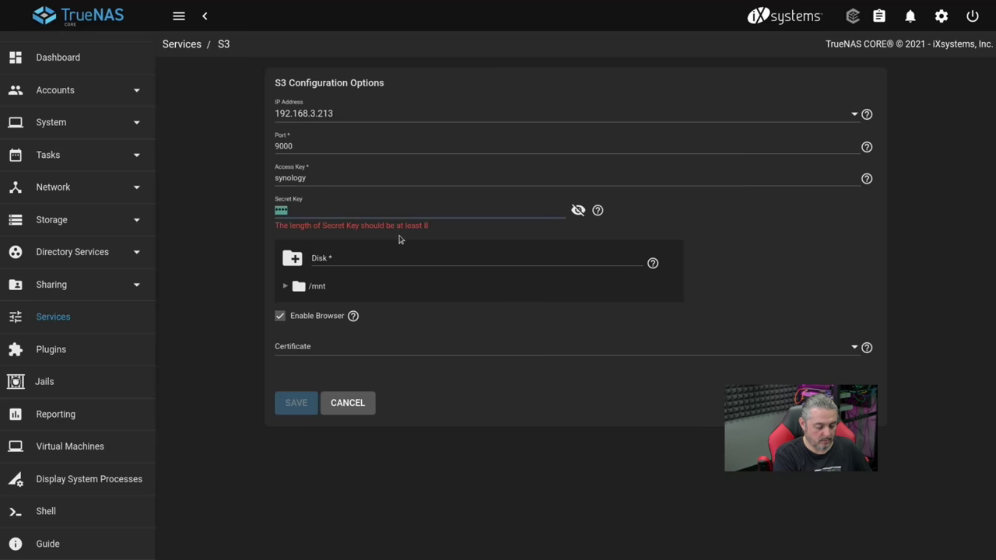
pyautogui.write('3')
# Step: Reveal the secret key to verify it, and select the freenas_default certificate
pyautogui.click(577, 210)
pyautogui.click(379, 209)
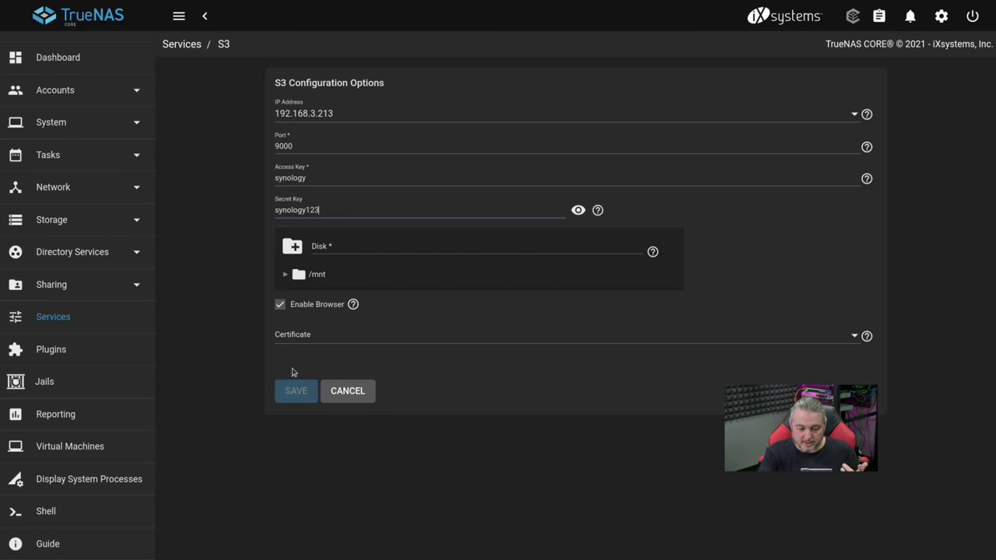
pyautogui.click(294, 339)
pyautogui.click(325, 369)
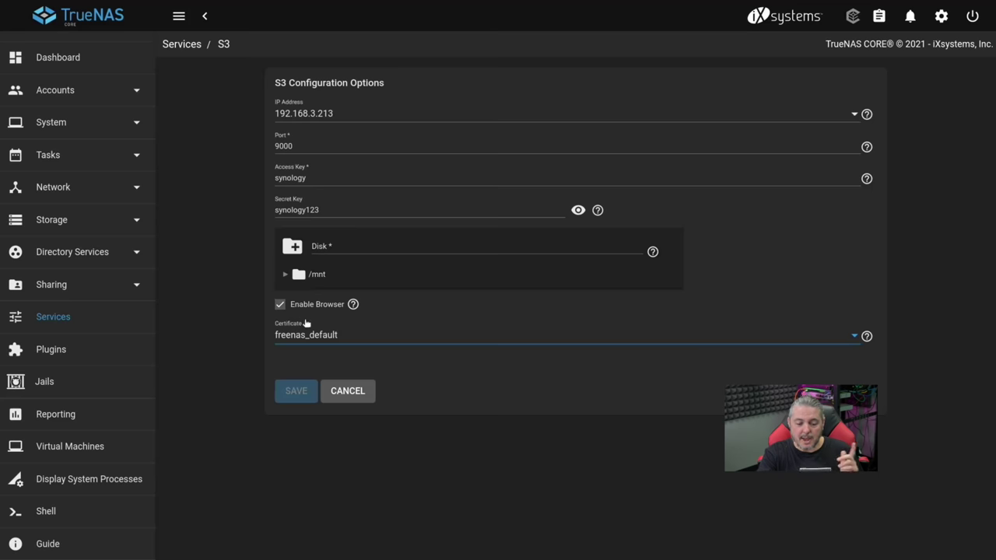
# Step: Set the S3 storage path to /mnt/dozer/s3_For_Synology, confirming the permissions warning
pyautogui.click(284, 274)
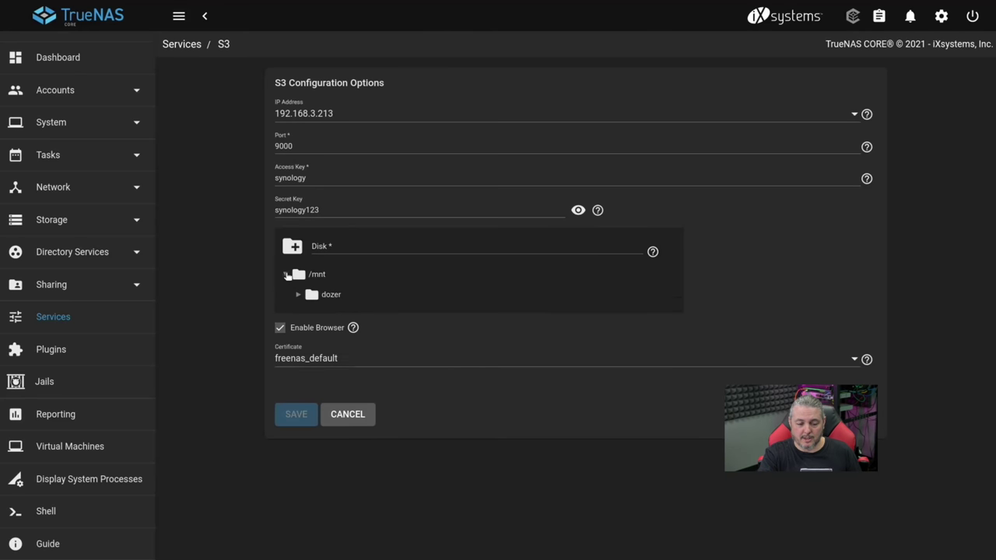
pyautogui.click(297, 295)
pyautogui.click(363, 334)
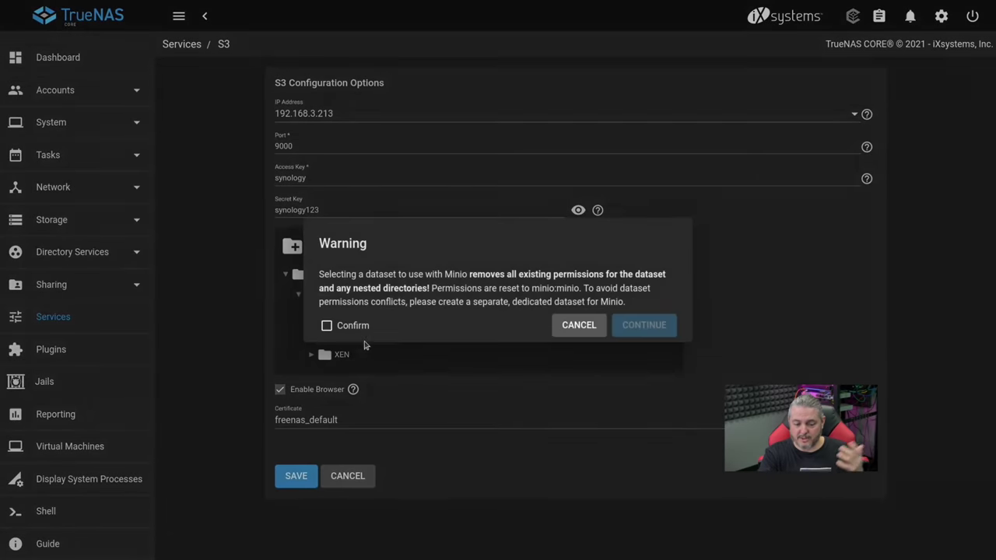
pyautogui.click(355, 330)
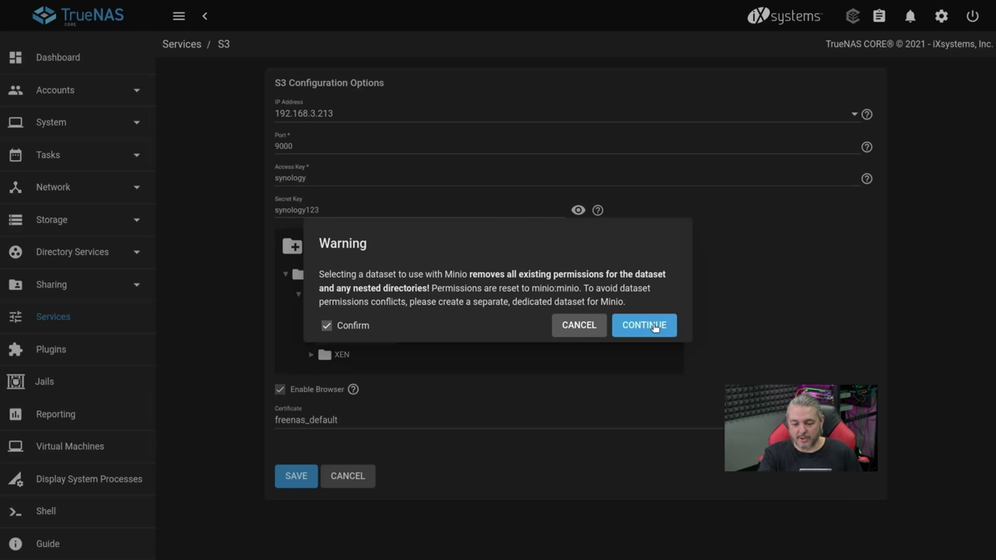
pyautogui.click(654, 328)
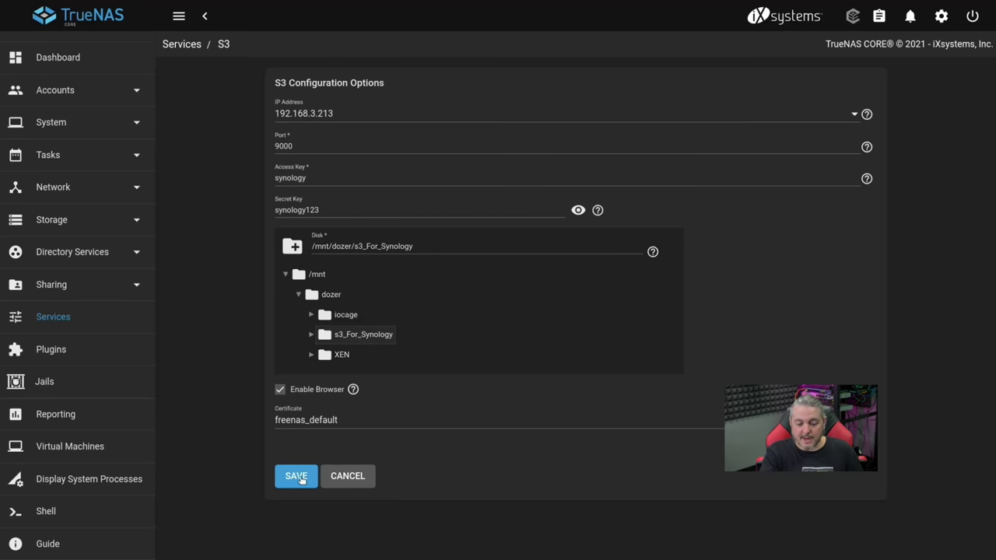
# Step: Save the S3 configuration and switch the S3 service to Running
pyautogui.click(285, 477)
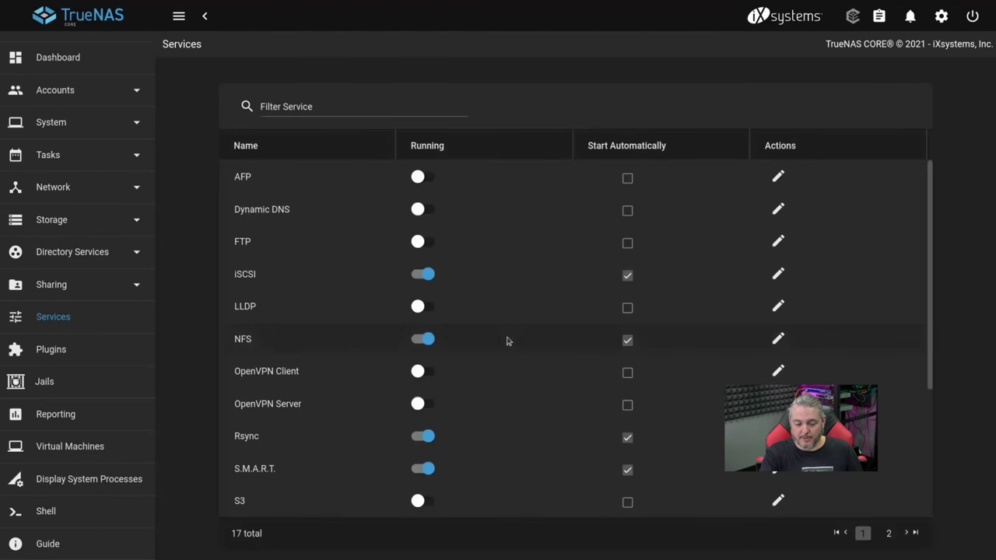
pyautogui.scroll(-5, 506, 340)
pyautogui.click(424, 304)
# Step: Tick Start Automatically on the S3 row in the Services list
pyautogui.click(627, 305)
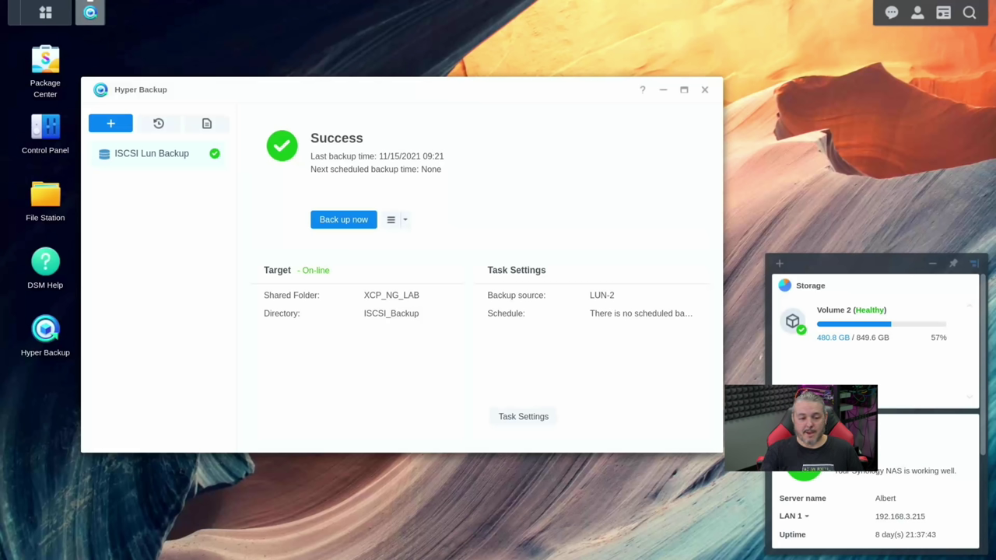
# Step: Show the Edit and Delete options for the ISCSI Lun Backup task
pyautogui.click(115, 123)
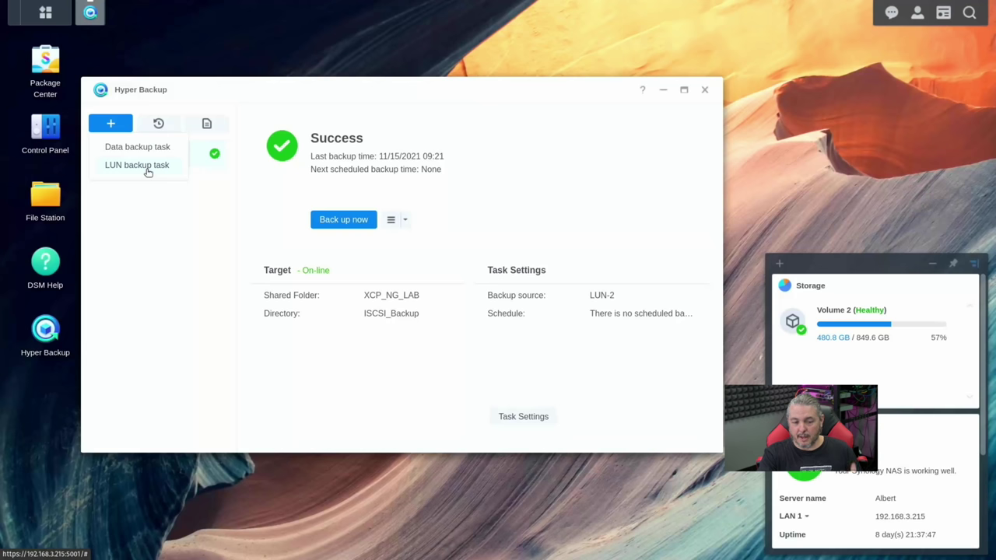
pyautogui.click(180, 226)
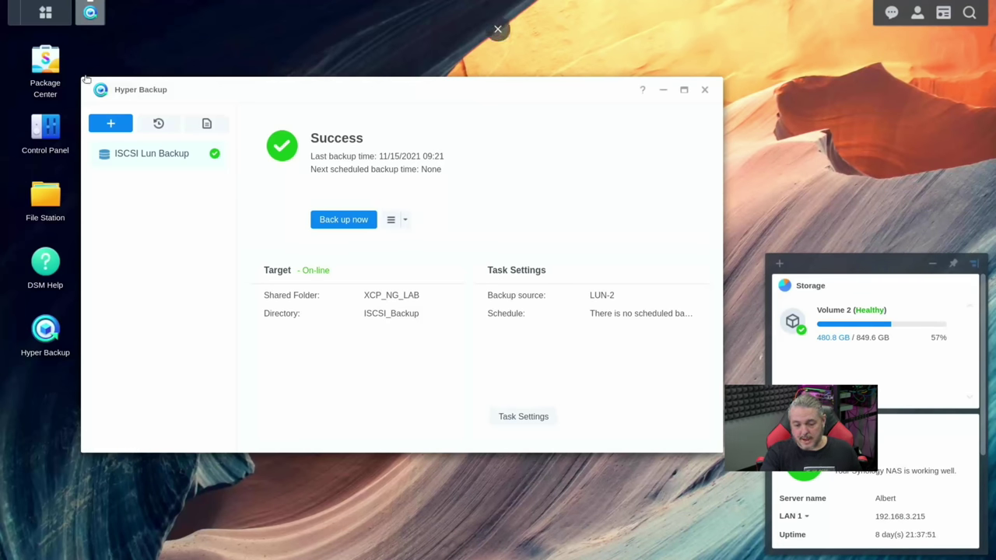
pyautogui.click(404, 223)
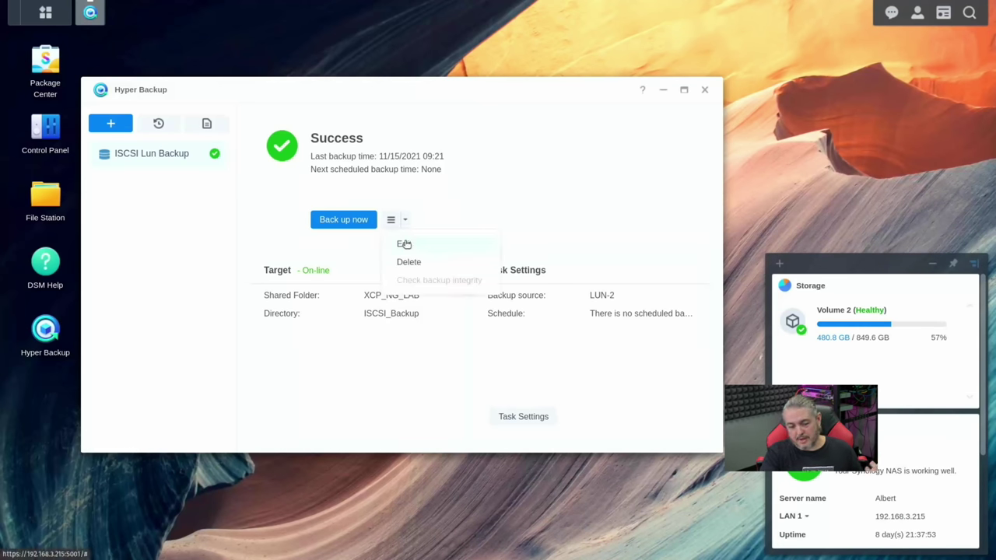